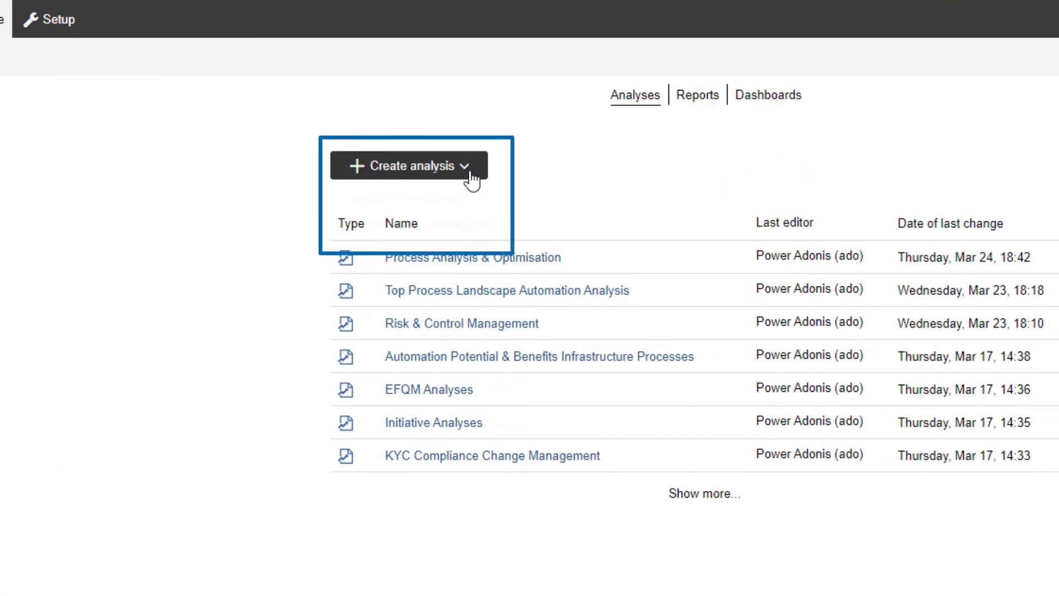
# - Create a new analysis from a search result and name it "My First Analysis"
pyautogui.click(471, 178)
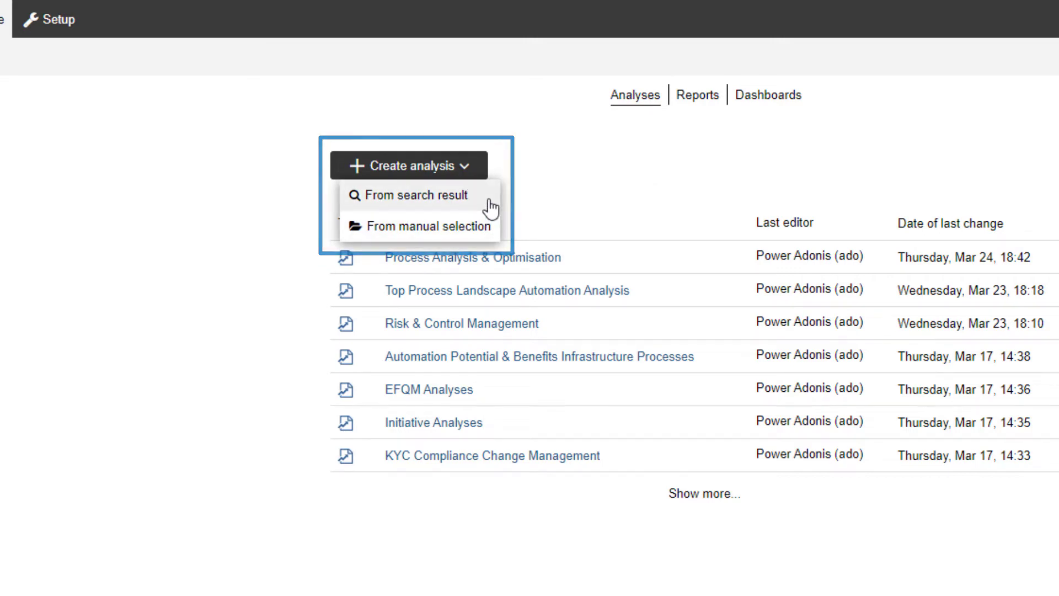
pyautogui.click(490, 206)
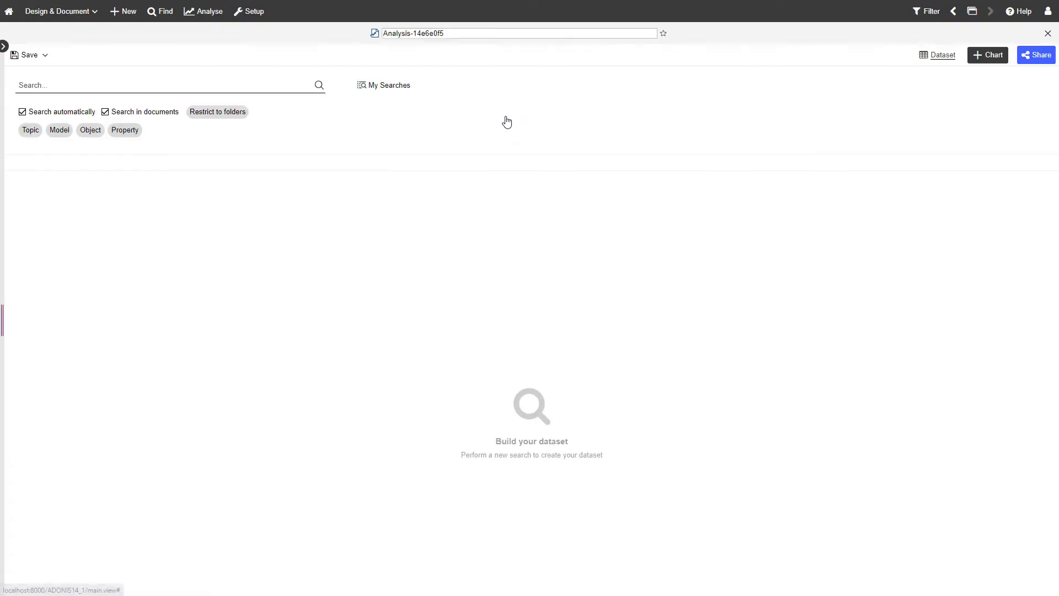
pyautogui.write('My Fir')
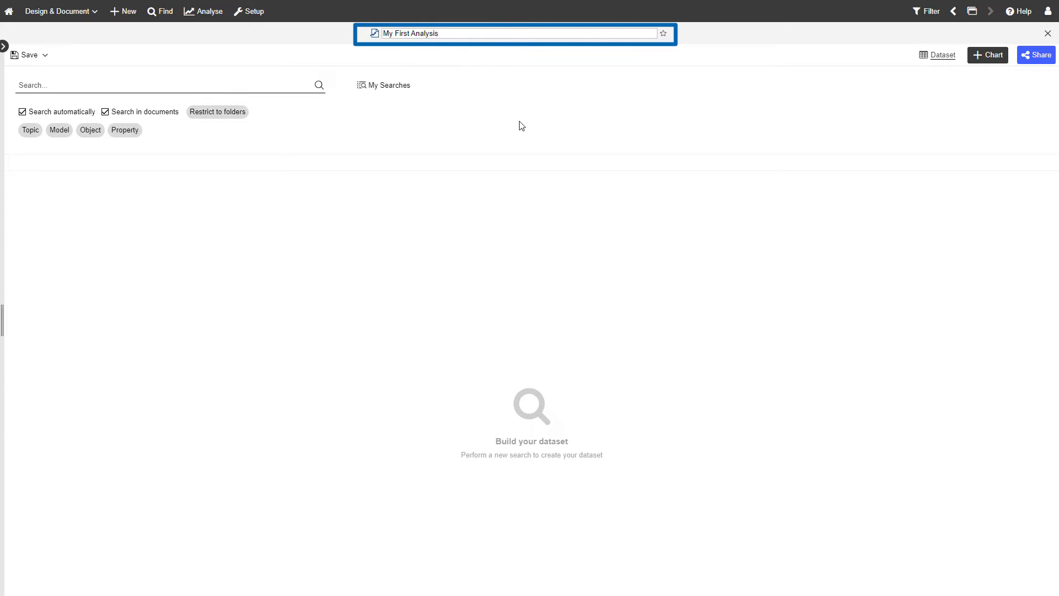
pyautogui.write('st Analysis')
pyautogui.press('Return')
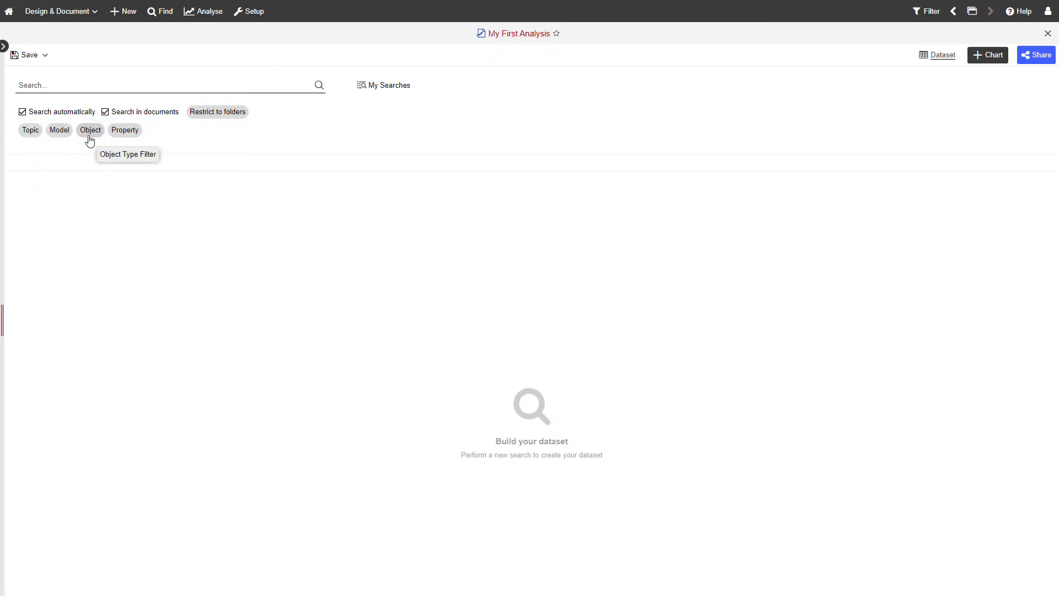
# - Build the dataset by filtering the search to objects of type Process
pyautogui.click(90, 135)
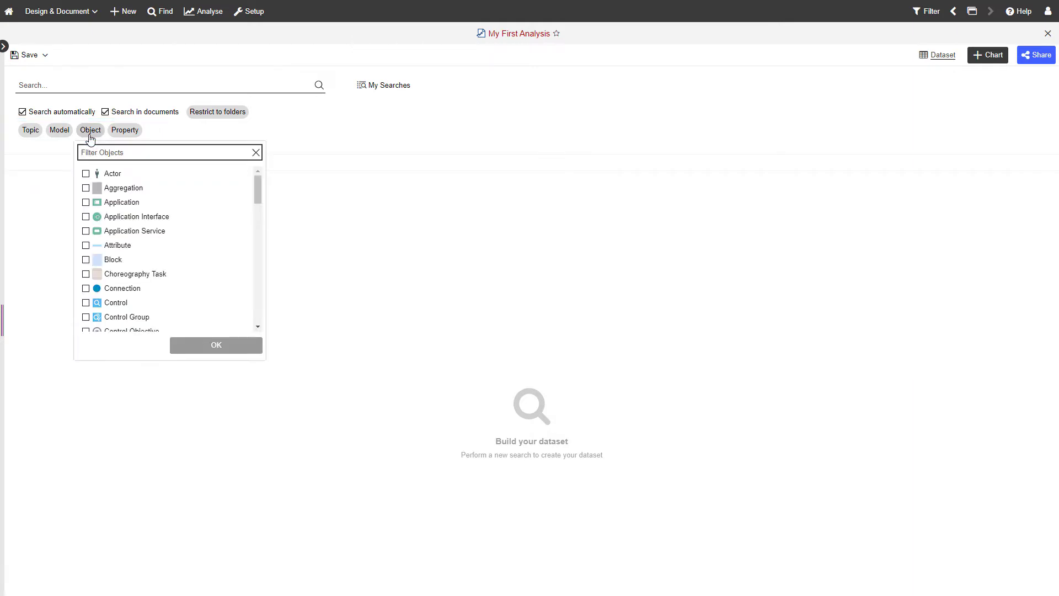
pyautogui.write('process')
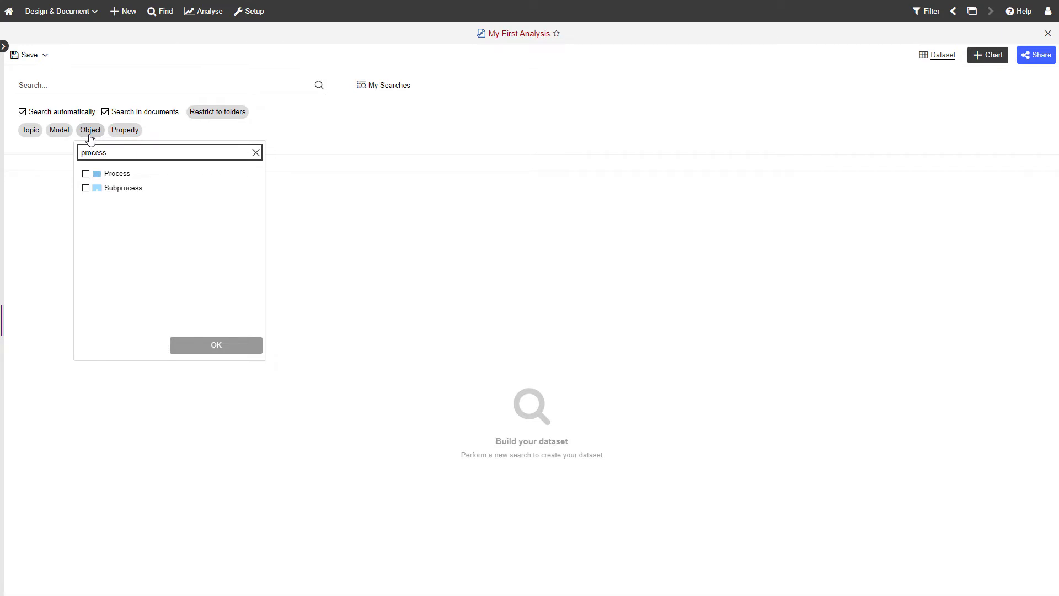
pyautogui.click(117, 174)
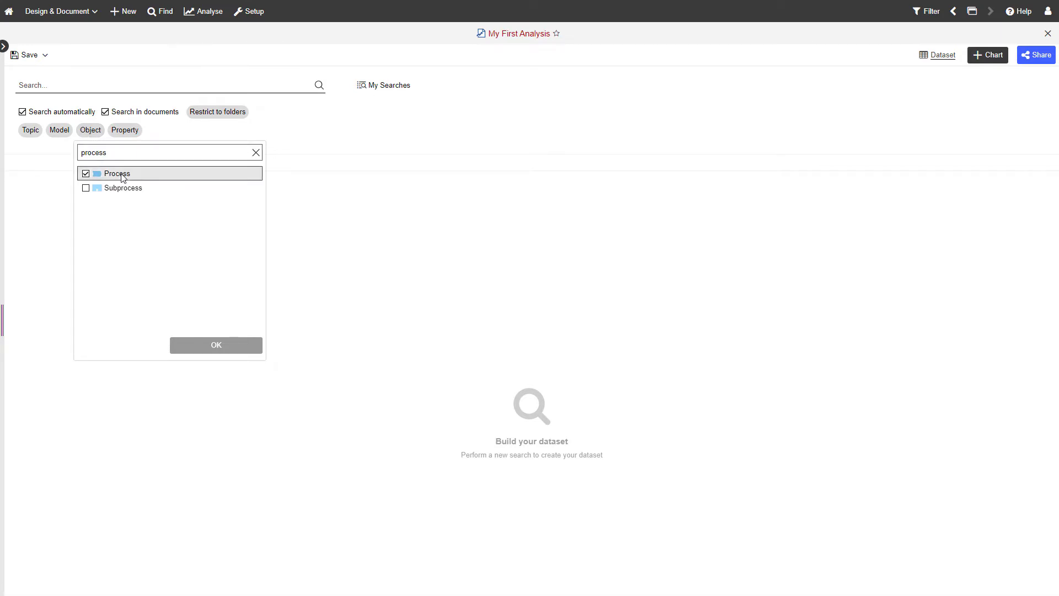
pyautogui.click(198, 350)
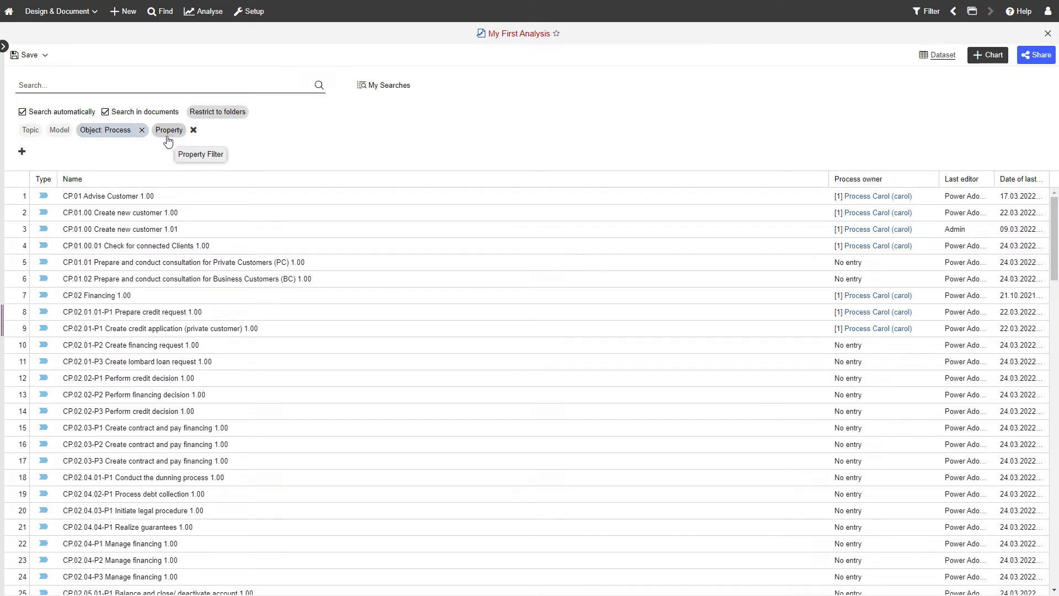
# - Restrict the dataset to key processes by adding the Key process property filter with the value Yes
pyautogui.click(168, 131)
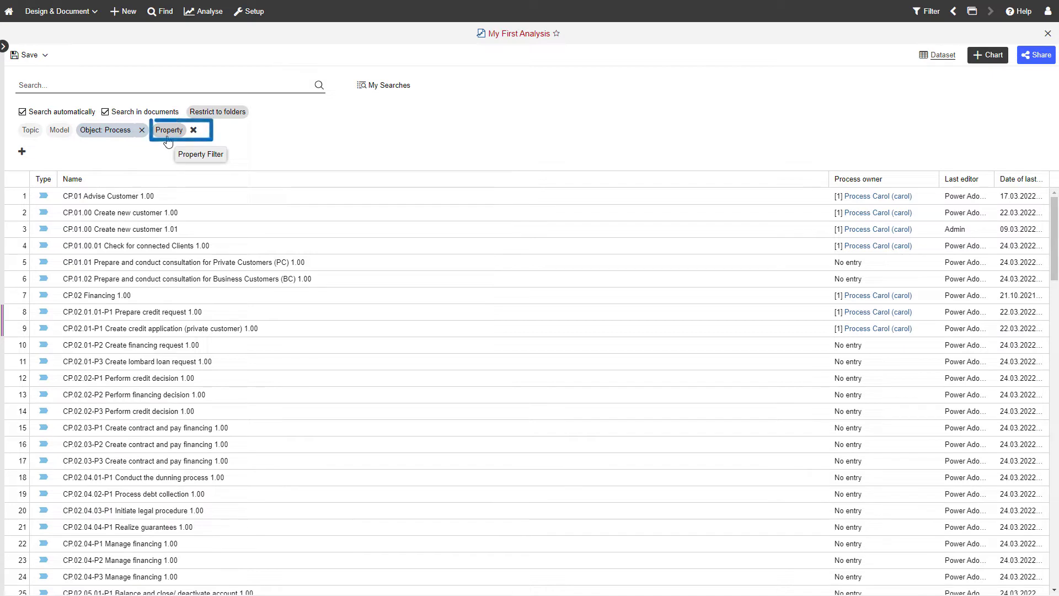
pyautogui.write('key')
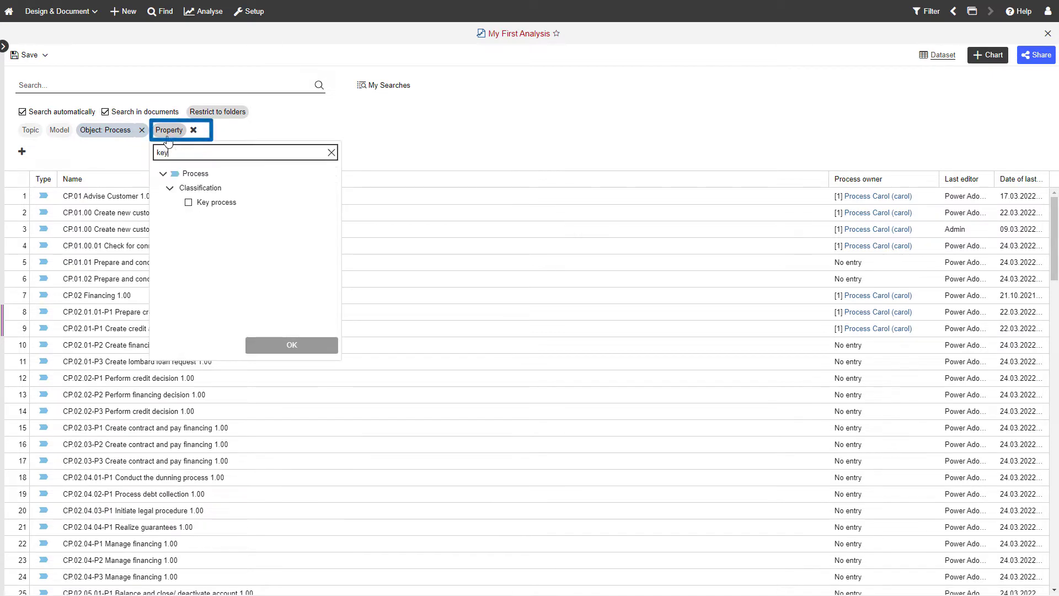
pyautogui.click(224, 203)
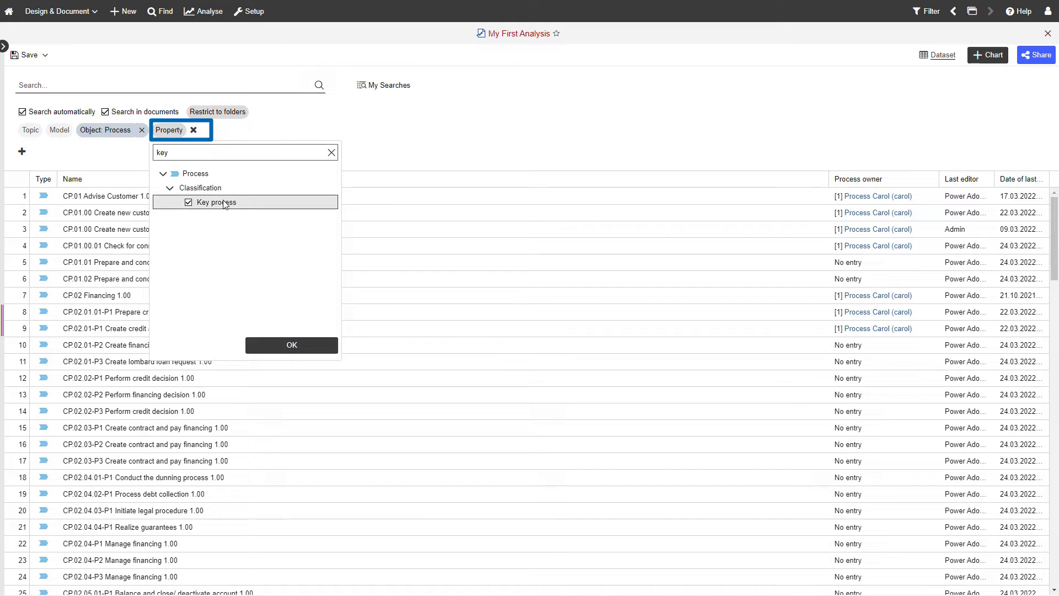
pyautogui.click(302, 346)
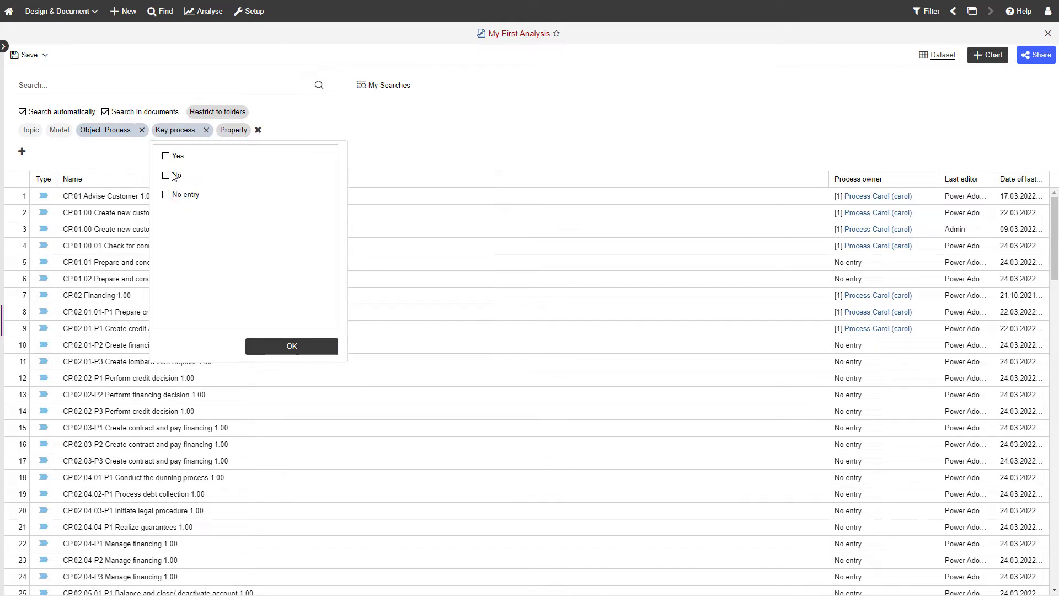
pyautogui.click(167, 156)
pyautogui.click(305, 351)
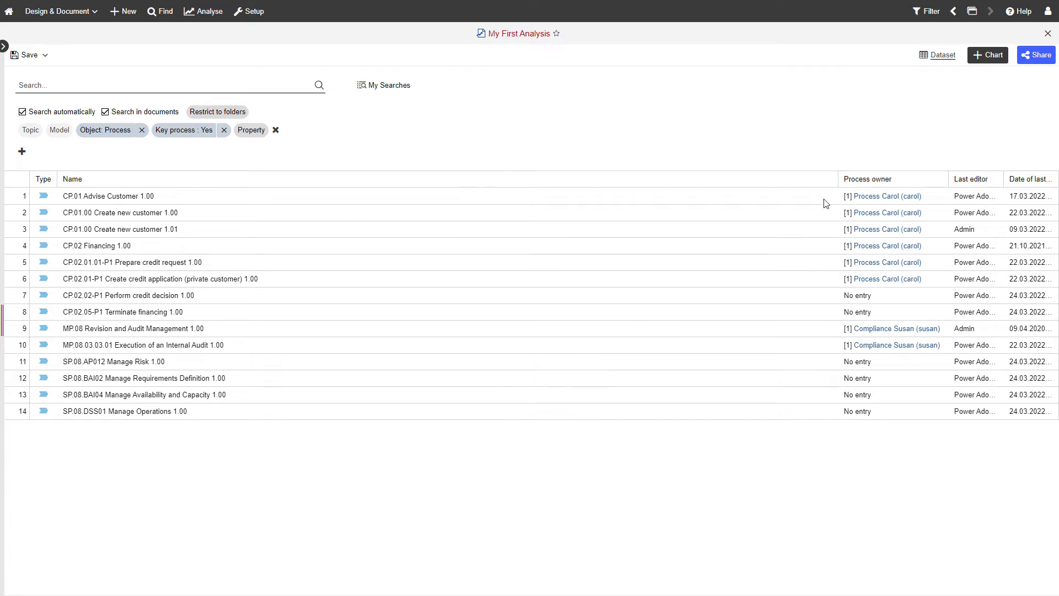
# - Add a bar chart to the analysis using the "Process (Automation potential)" template
pyautogui.click(987, 60)
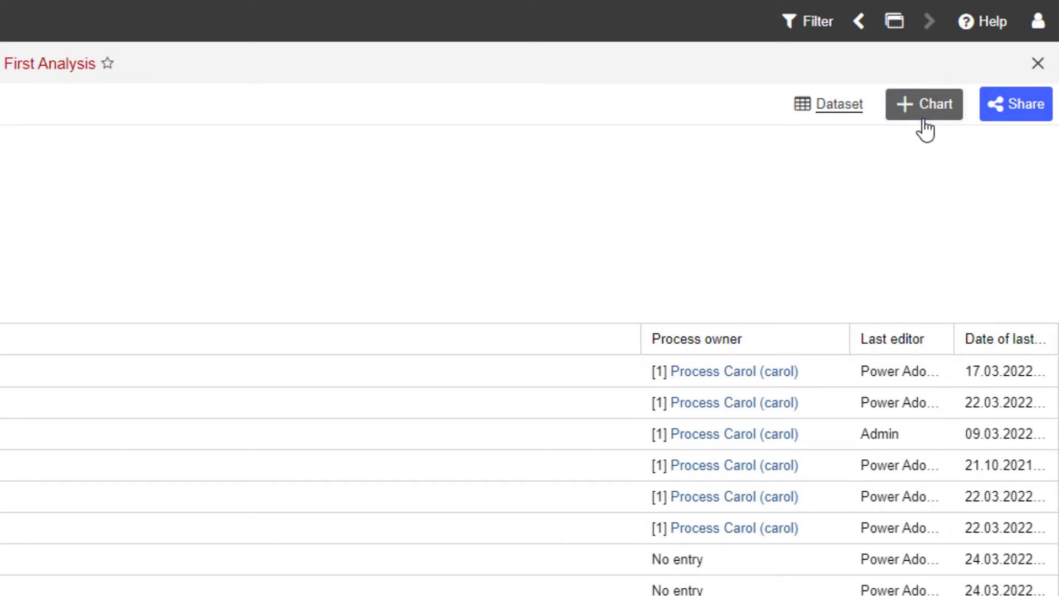
pyautogui.click(923, 118)
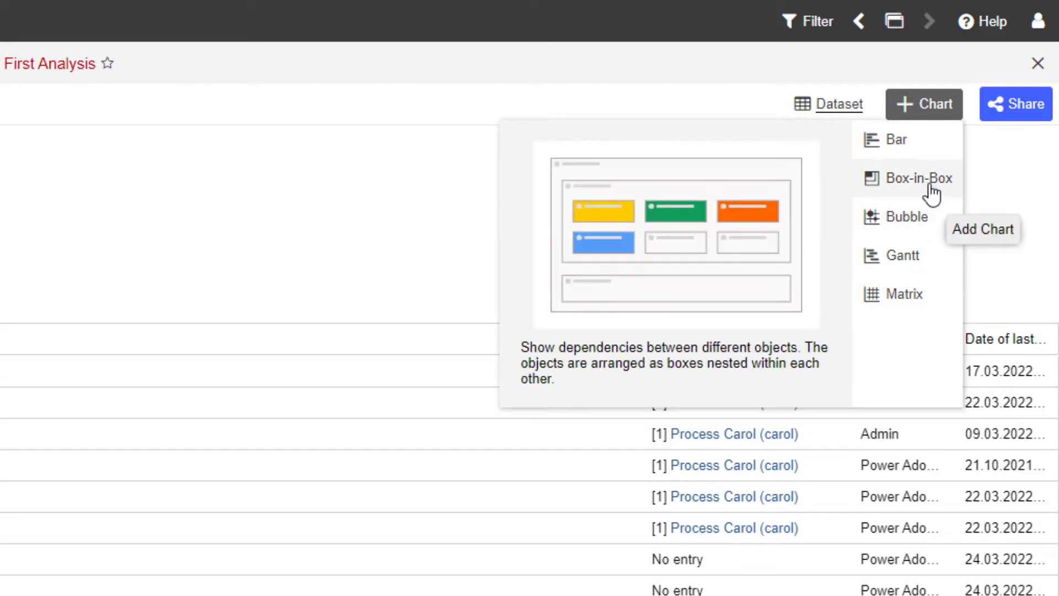
pyautogui.click(931, 154)
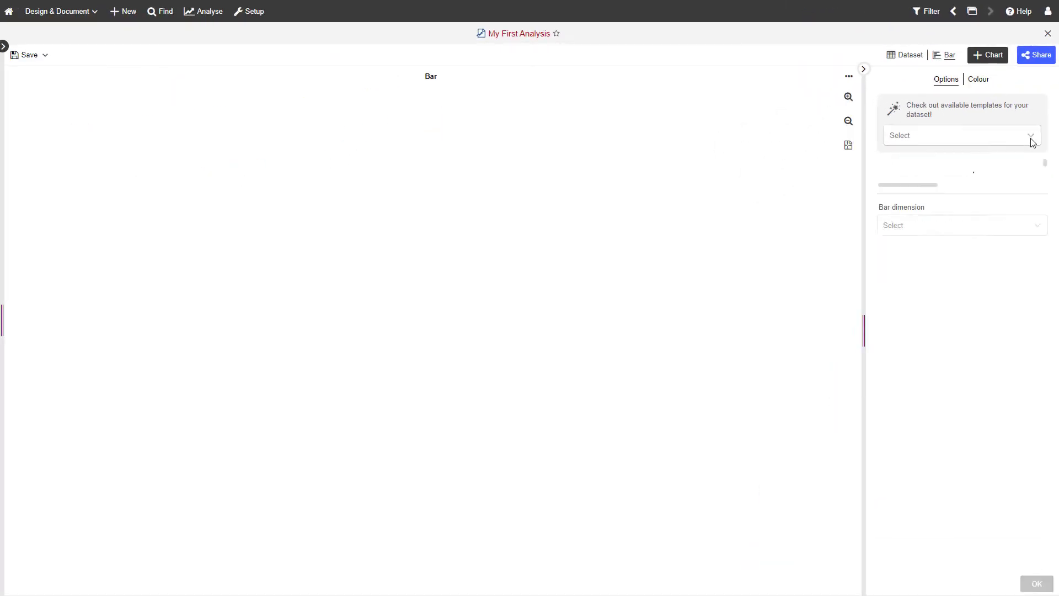
pyautogui.click(1032, 138)
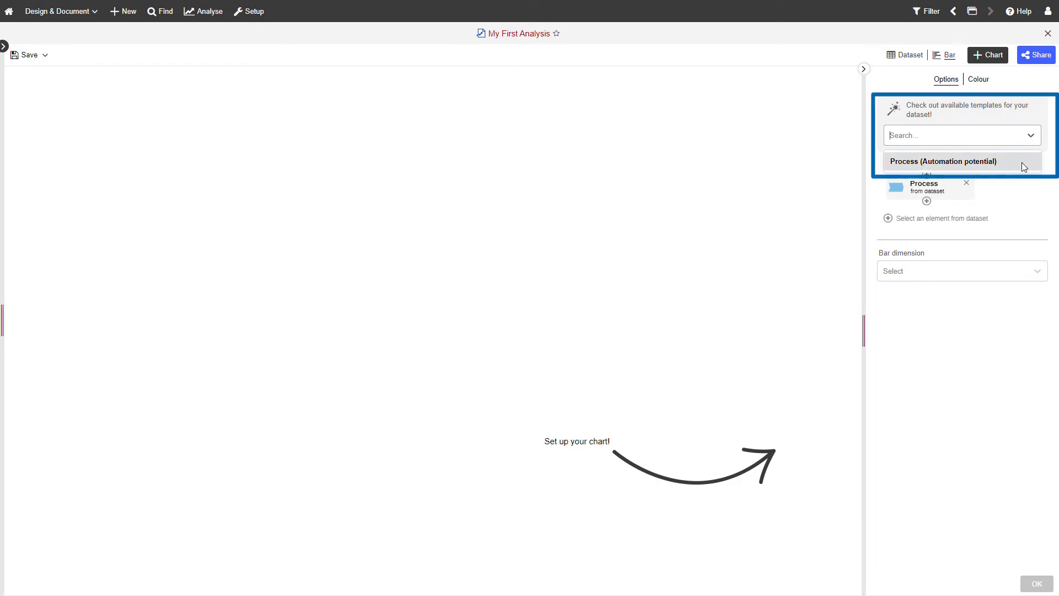
pyautogui.click(1022, 162)
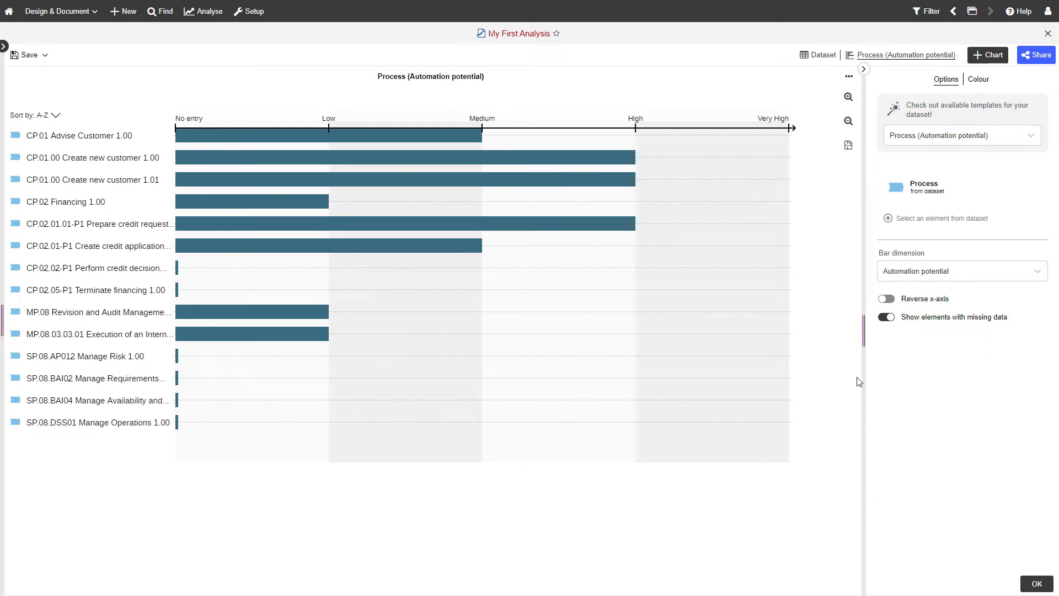
# - Add a matrix chart to the analysis using the "Process Responsibilities (OMRA)" template
pyautogui.click(978, 65)
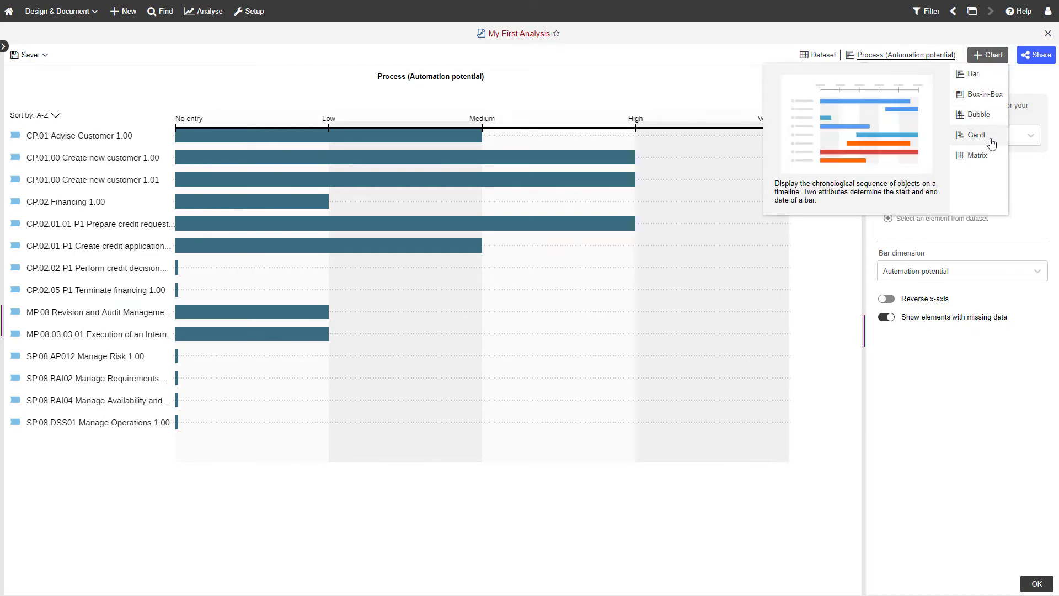
pyautogui.click(977, 155)
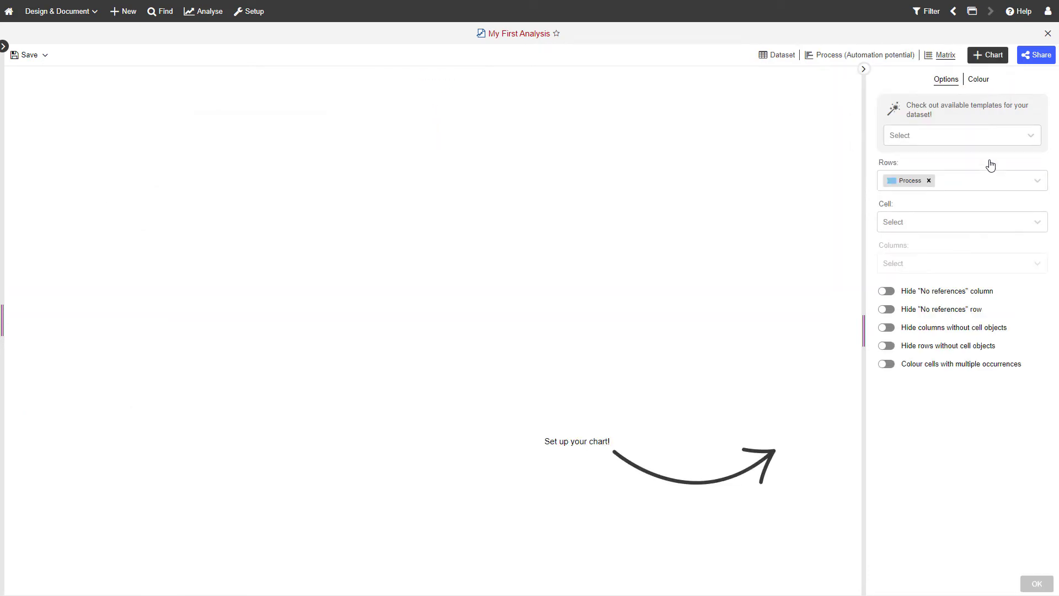
pyautogui.click(1031, 138)
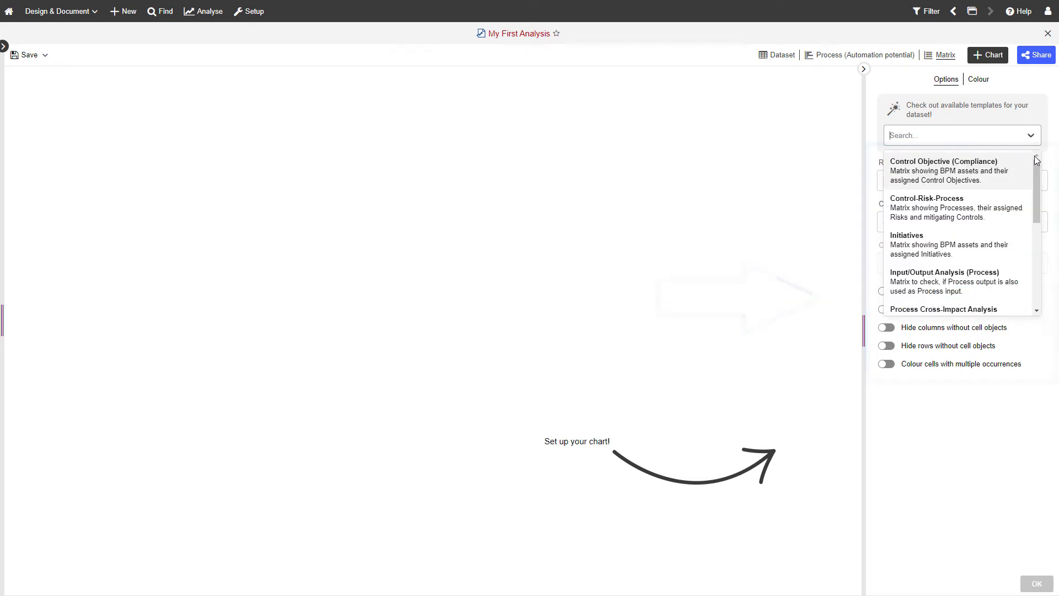
pyautogui.moveTo(1037, 161); pyautogui.dragTo(1042, 257)
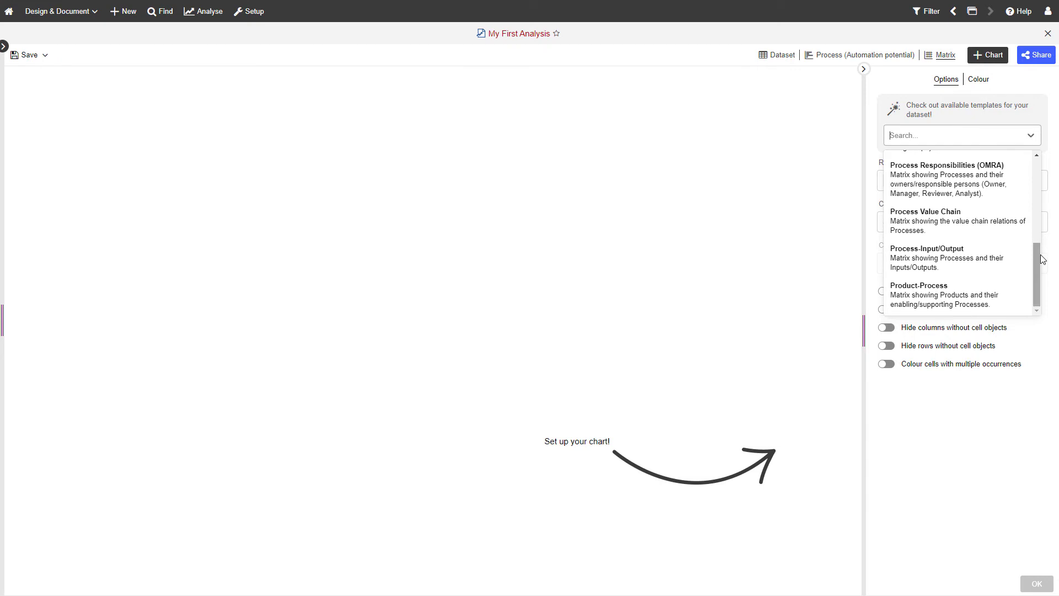
pyautogui.click(1013, 179)
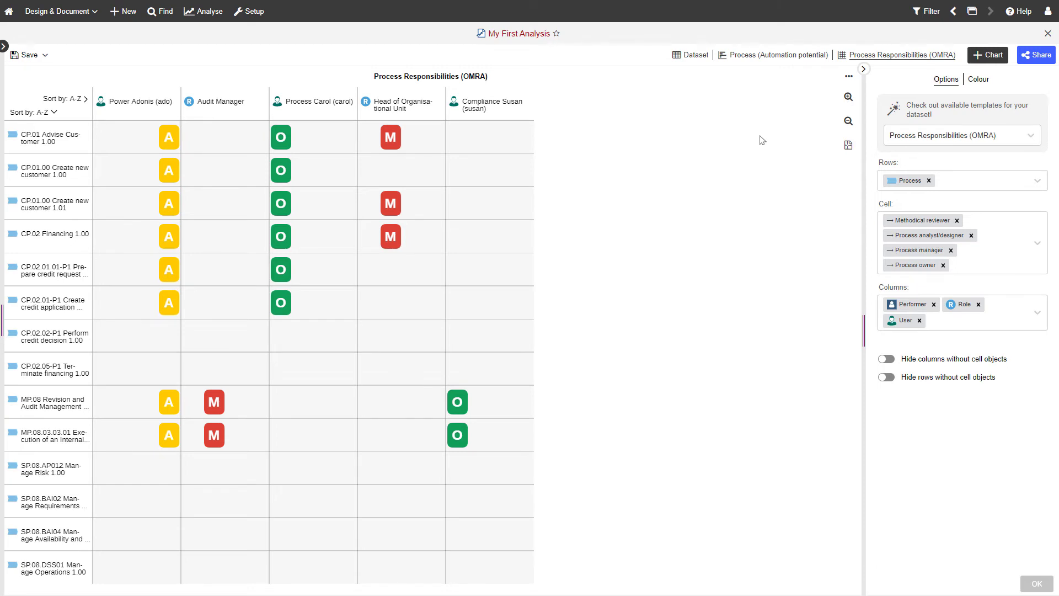
# - Reorder the views so Dataset sits between the bar chart and the matrix, and look through all three, ending on the bar chart
pyautogui.click(692, 58)
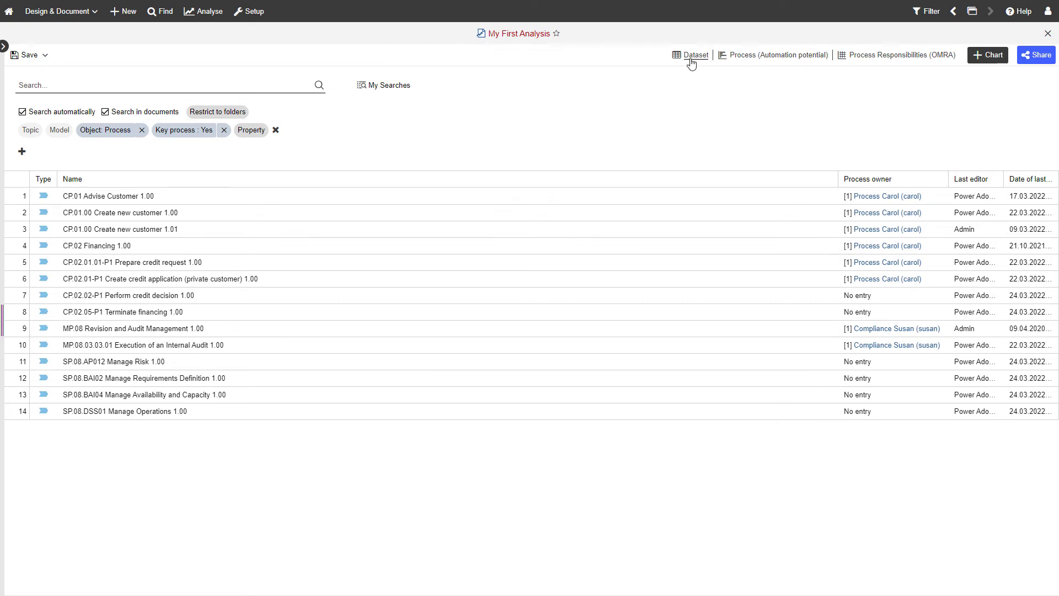
pyautogui.moveTo(692, 64); pyautogui.dragTo(824, 64)
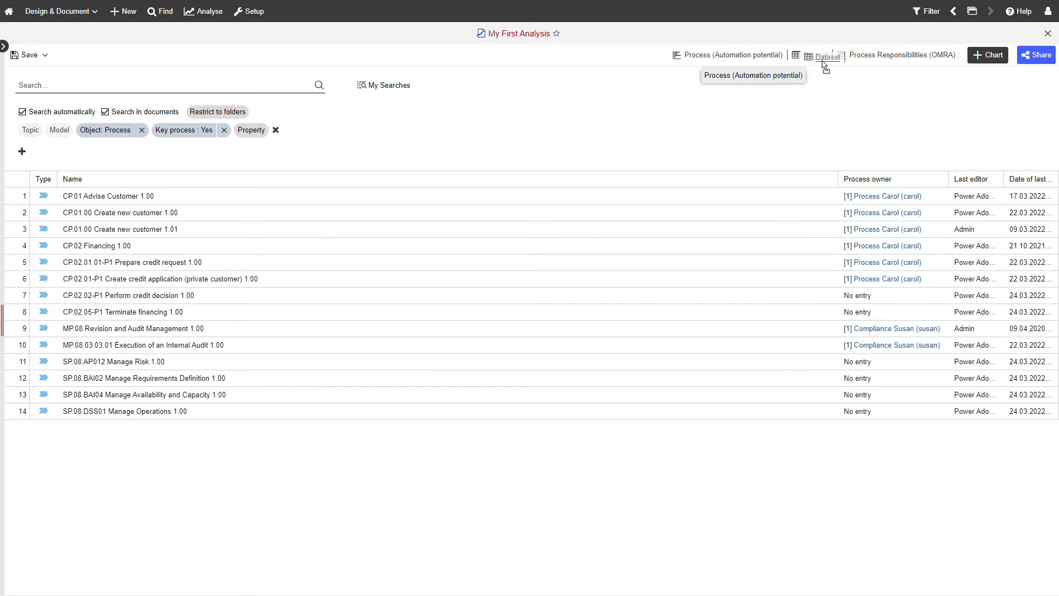
pyautogui.click(751, 59)
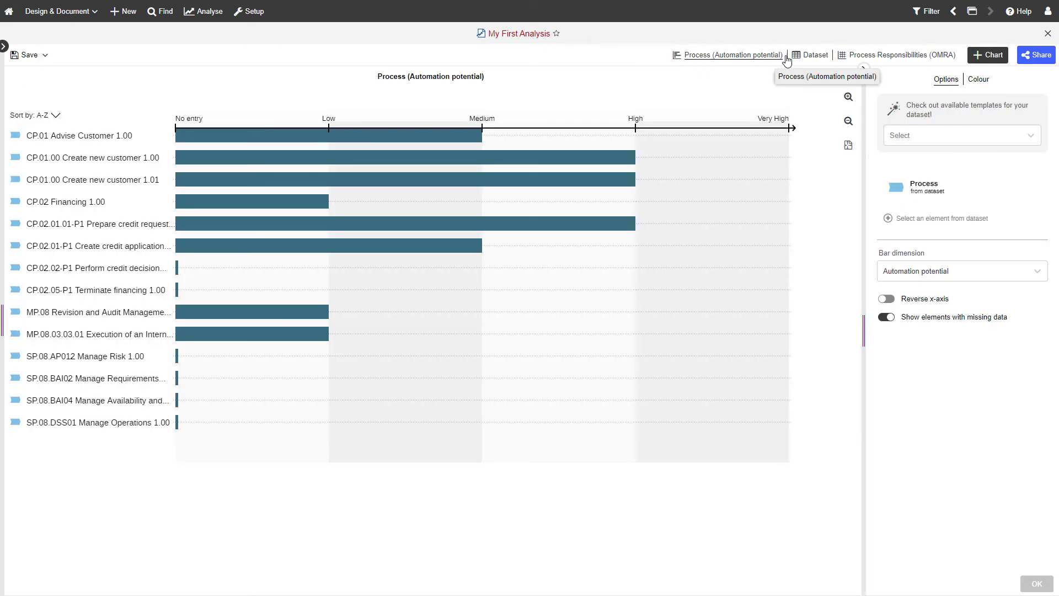
pyautogui.click(879, 59)
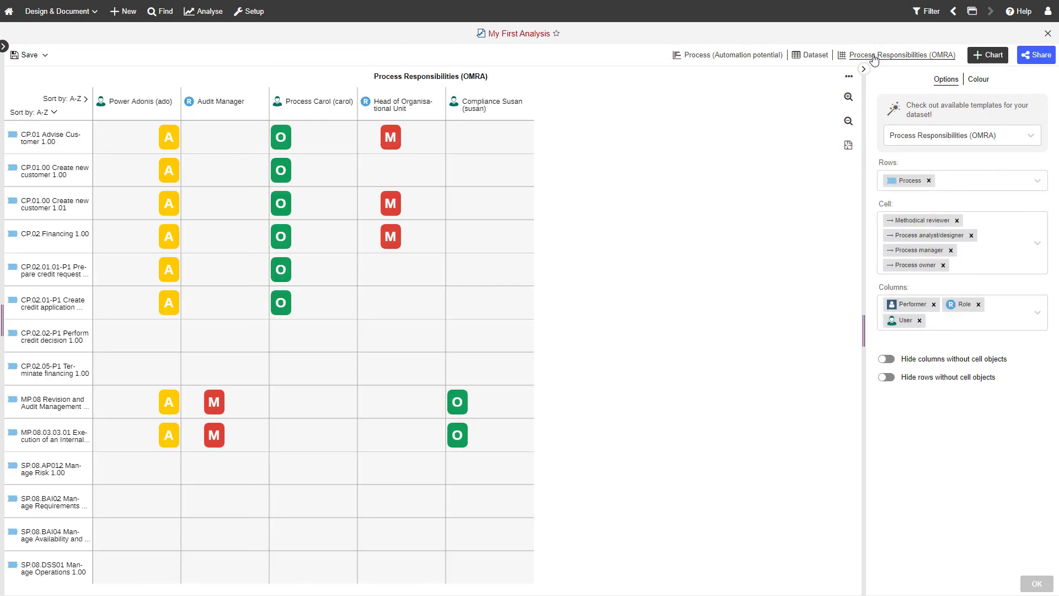
pyautogui.click(815, 58)
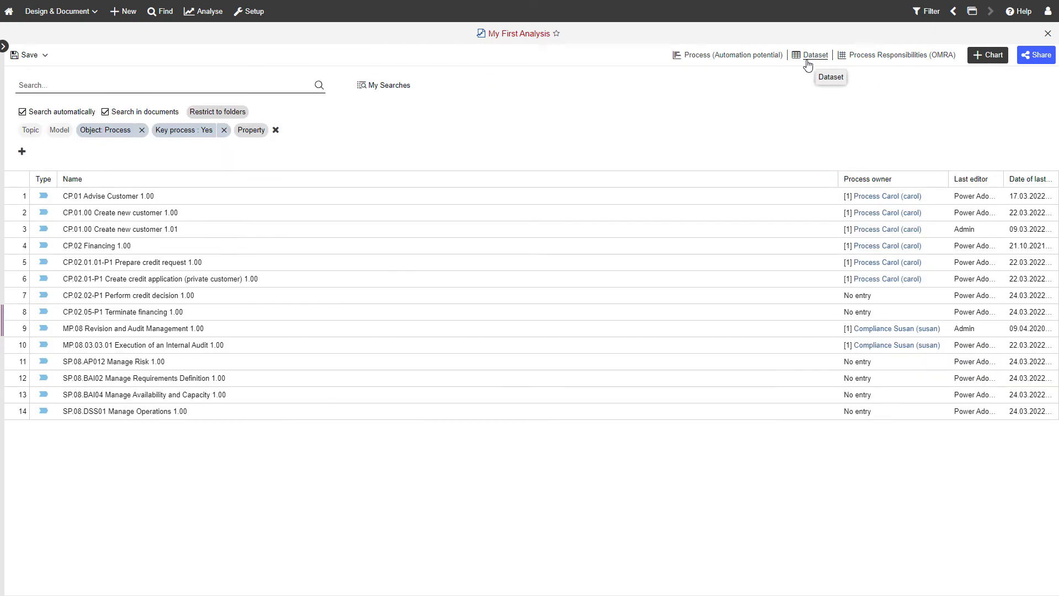
pyautogui.click(764, 60)
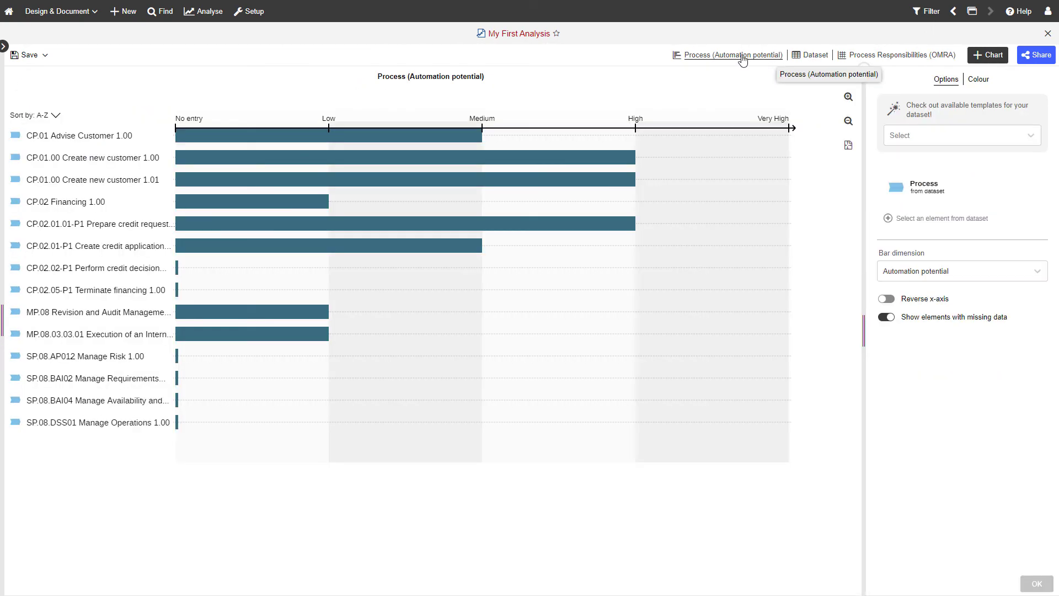
# - Save the analysis as "My First Analysis" in the Analysis folder under the user's personal models
pyautogui.click(29, 61)
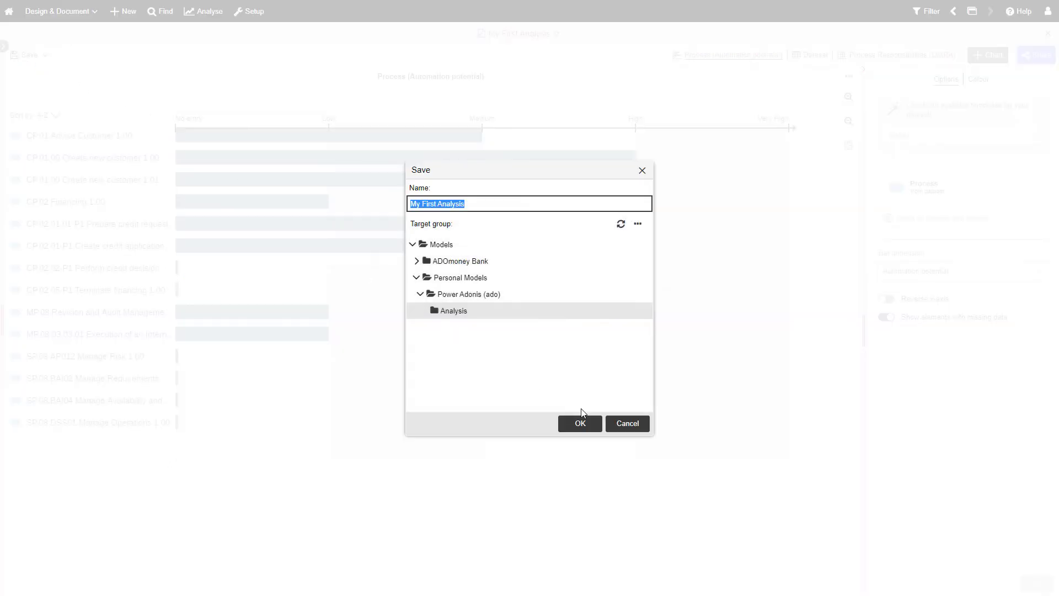
pyautogui.click(580, 423)
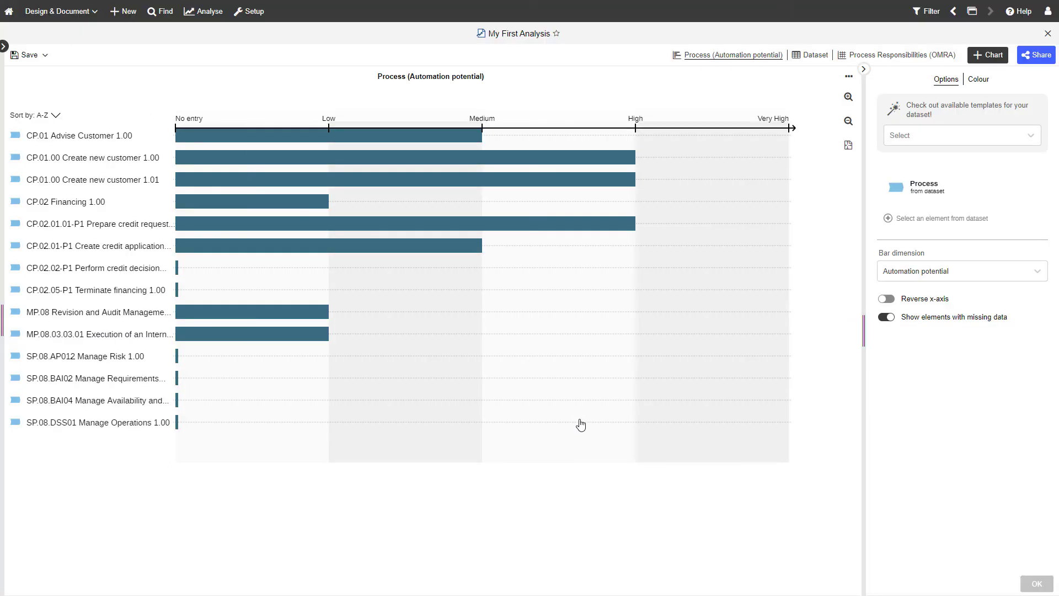
# - Review the bar chart's export options and the analysis's sharing options without applying any, and return to the dataset
pyautogui.click(849, 80)
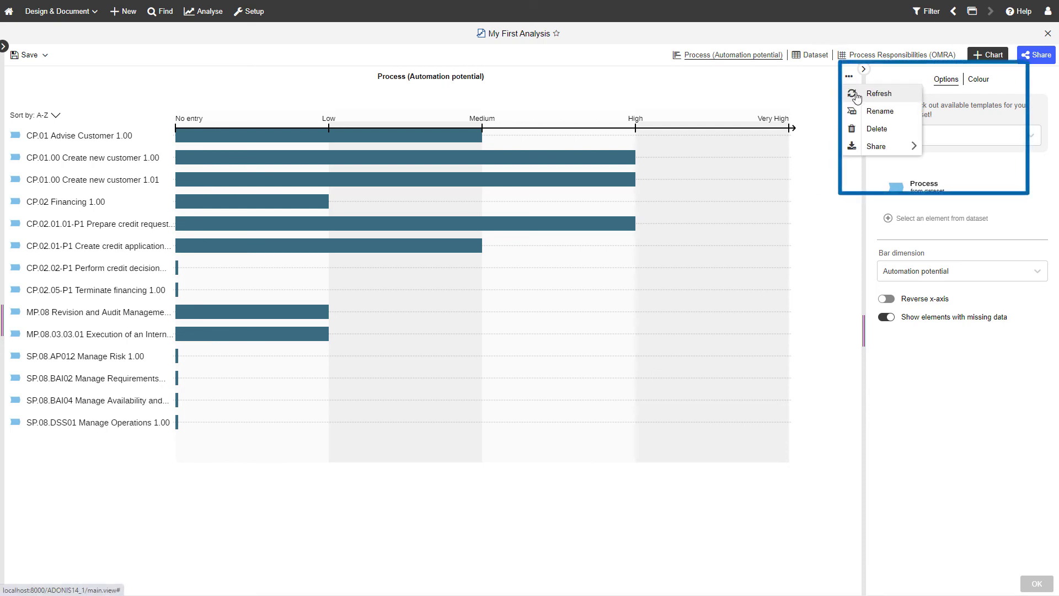
pyautogui.moveTo(879, 146)
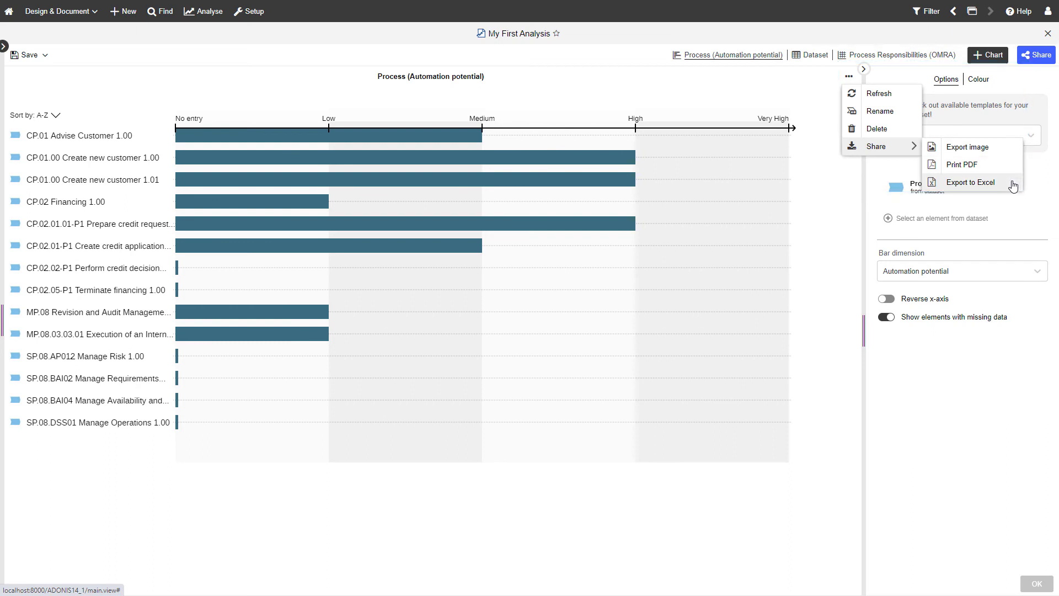
pyautogui.click(839, 177)
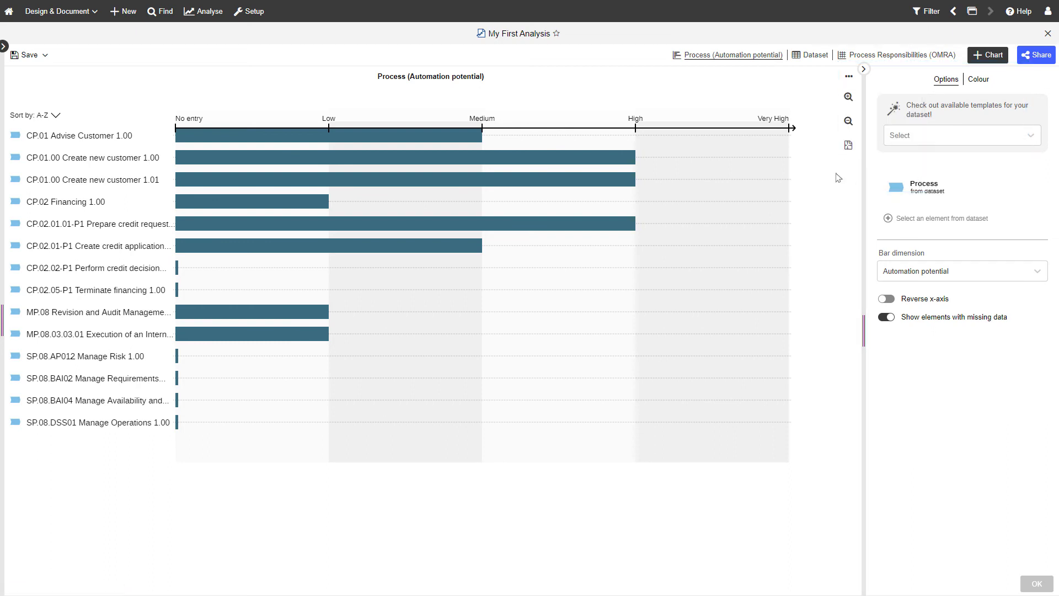
pyautogui.click(1040, 61)
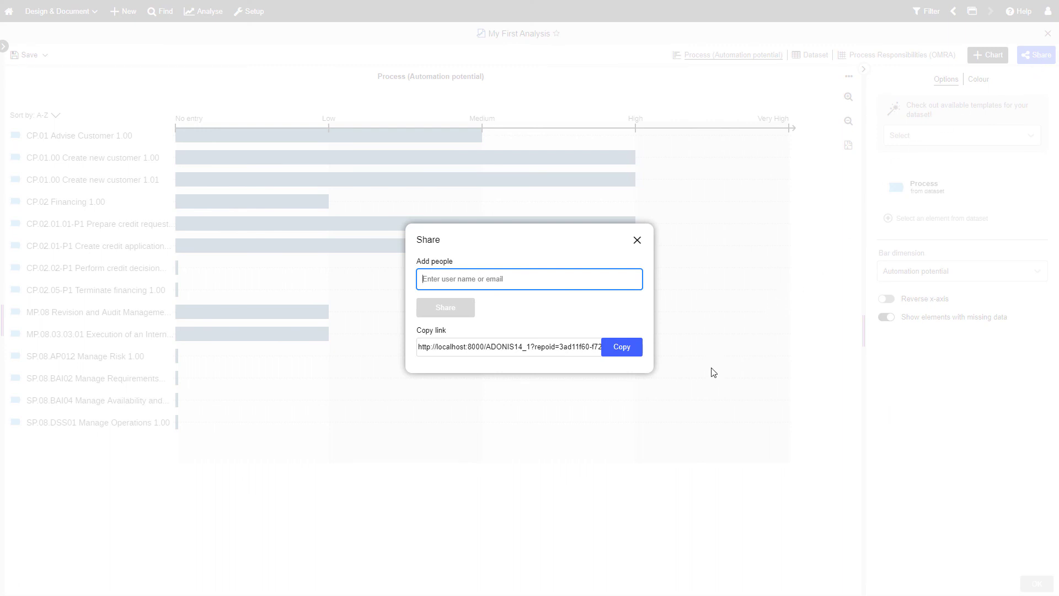
pyautogui.click(637, 240)
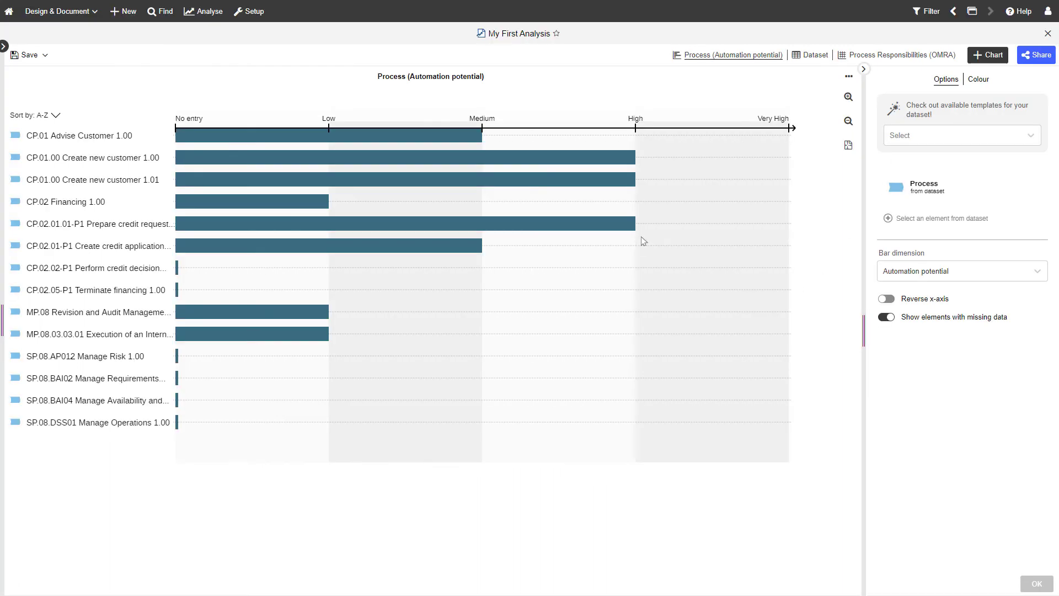
pyautogui.click(804, 59)
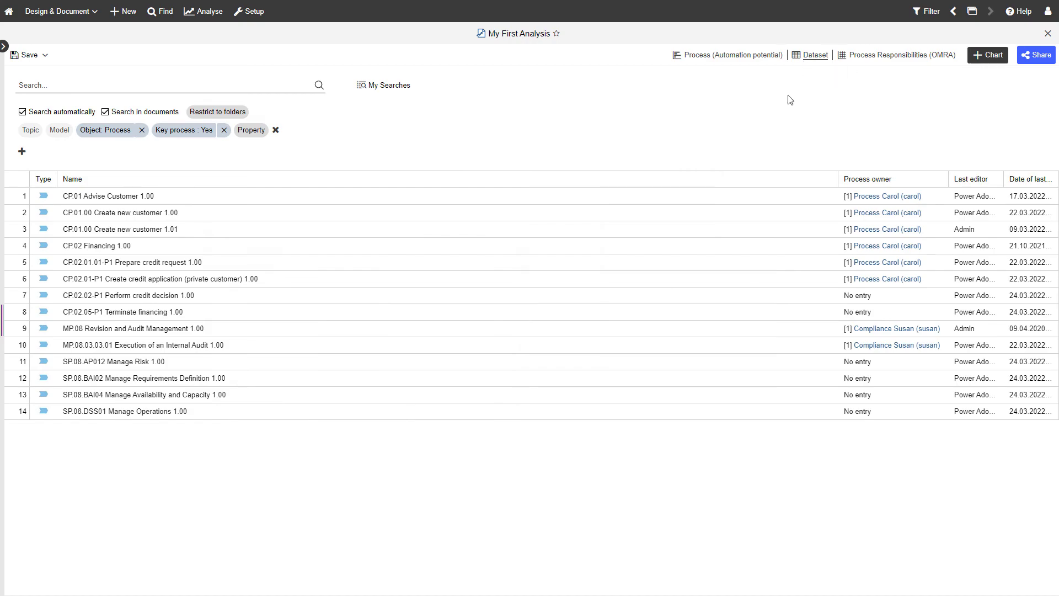